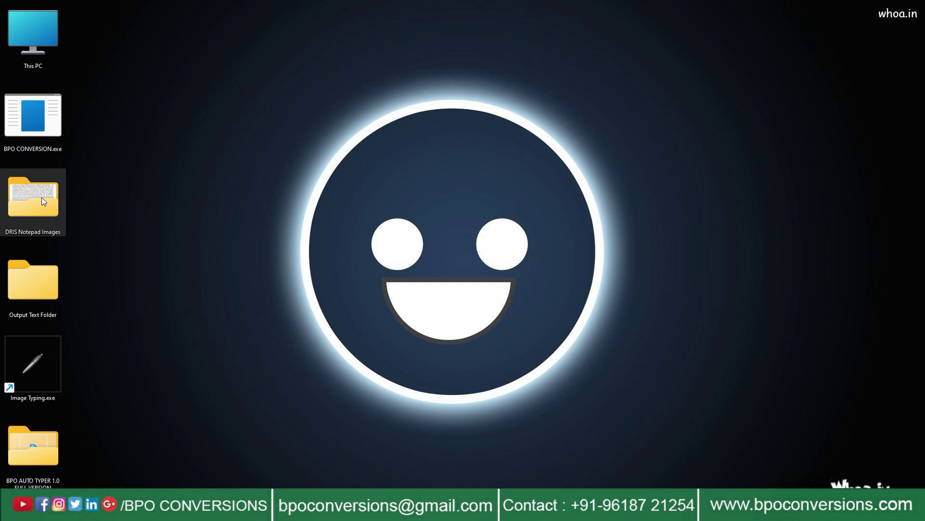
# Preview scanned page 0031.jpg from the DRIS Notepad Images folder, then close it.
pyautogui.rightClick(41, 198)
pyautogui.click(61, 229)
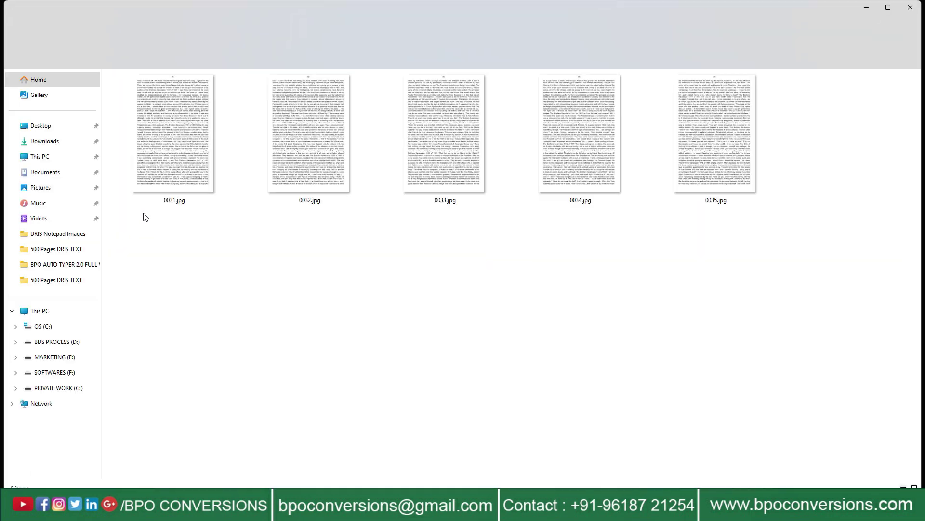
pyautogui.click(158, 153)
pyautogui.rightClick(163, 154)
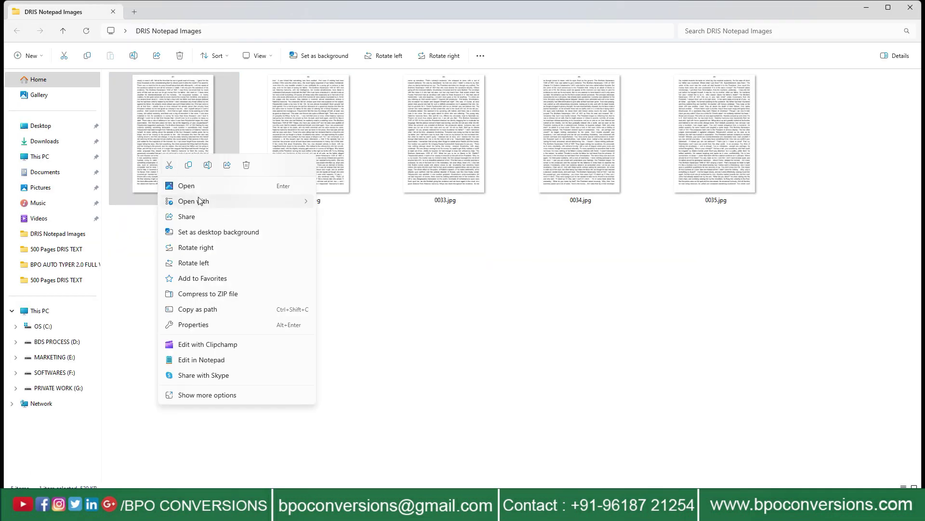
pyautogui.click(347, 230)
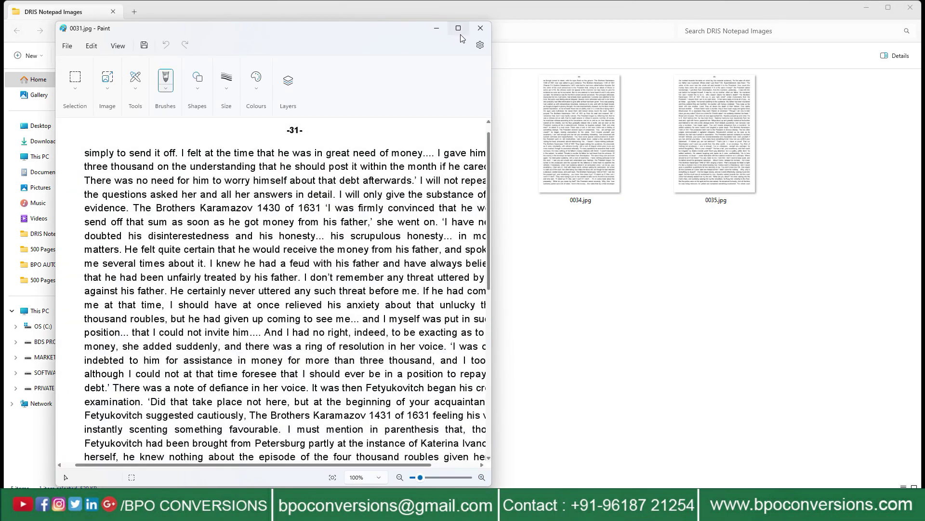
pyautogui.click(459, 30)
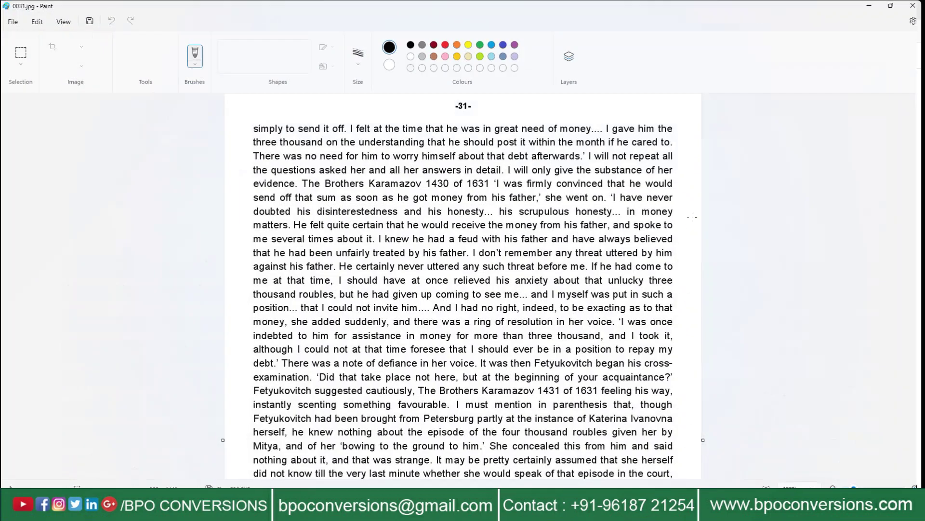
pyautogui.scroll(-2, 750, 247)
pyautogui.scroll(-5, 750, 246)
pyautogui.scroll(3, 751, 246)
pyautogui.scroll(3, 750, 247)
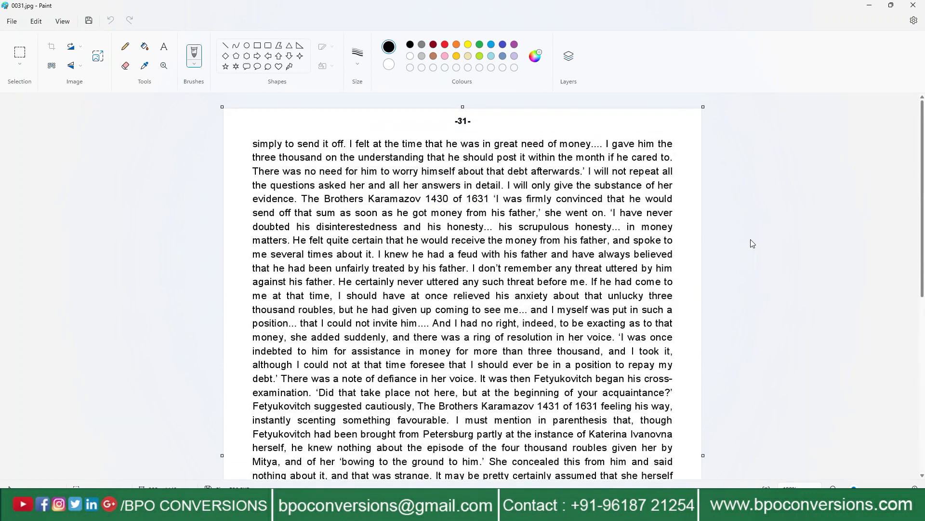
pyautogui.click(915, 8)
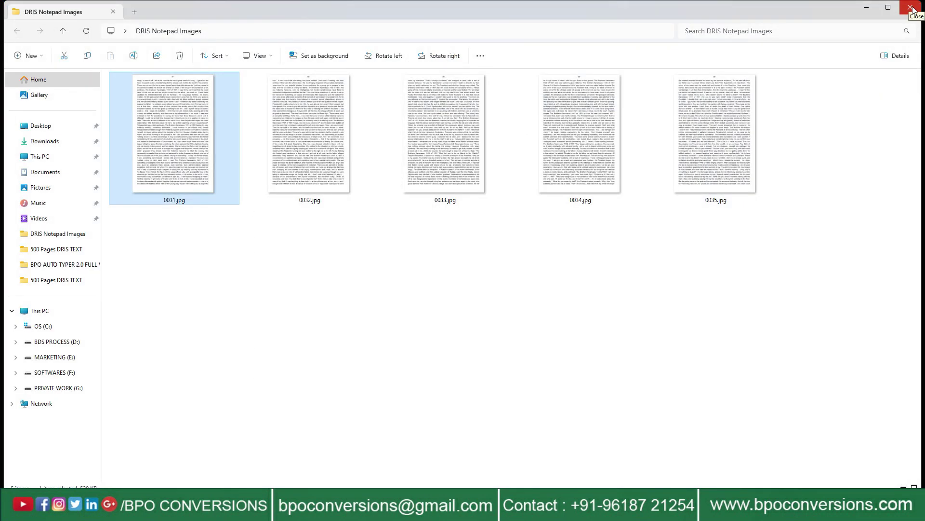
pyautogui.click(912, 8)
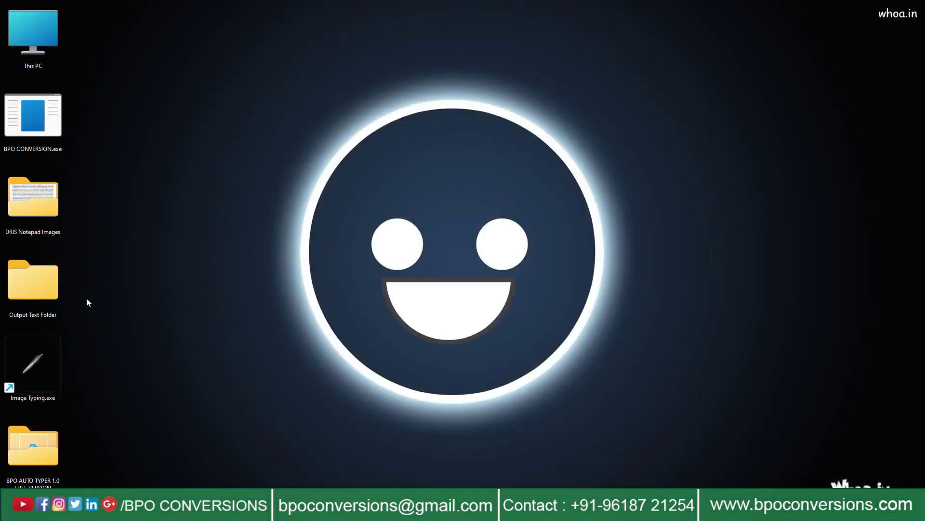
# Confirm the Output Text Folder is still empty before converting.
pyautogui.rightClick(39, 283)
pyautogui.click(118, 310)
pyautogui.moveTo(231, 121); pyautogui.dragTo(744, 338)
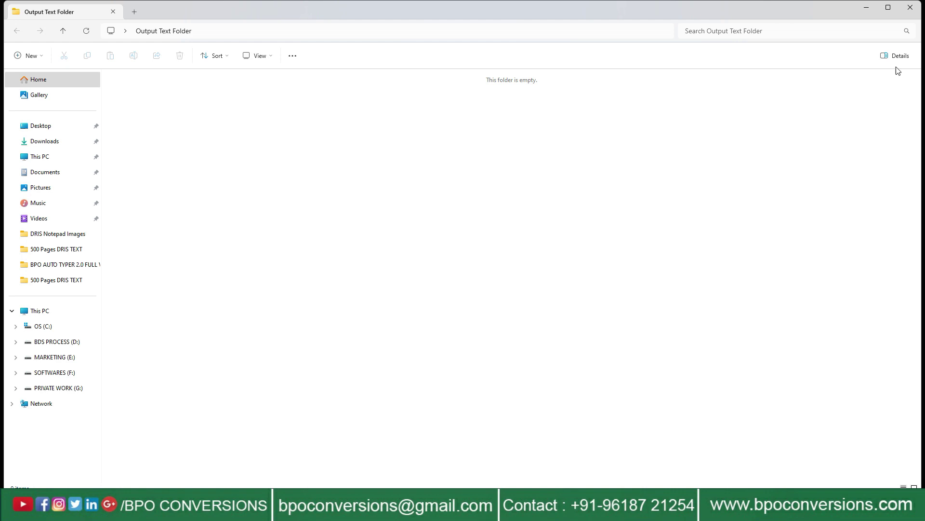
pyautogui.click(914, 11)
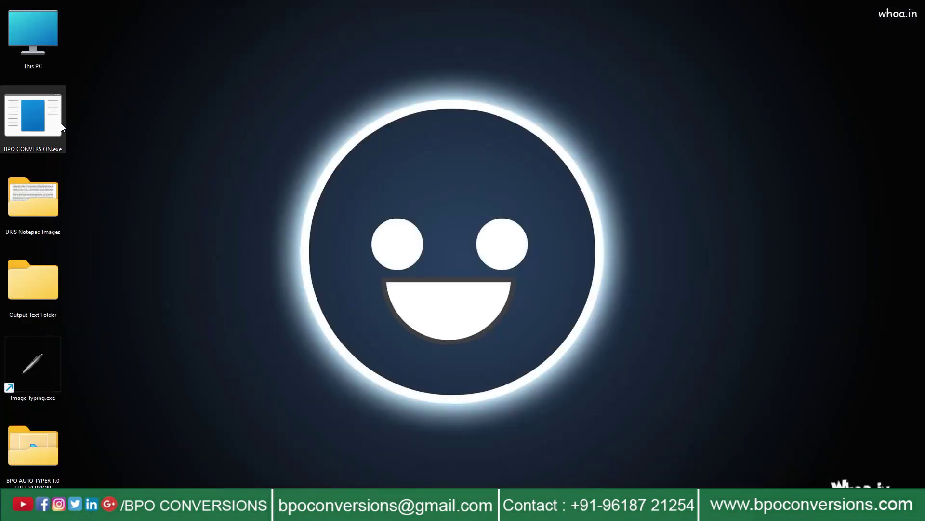
# Launch BPO CONVERSION.exe and set DRIS Notepad Images as the input folder.
pyautogui.rightClick(60, 123)
pyautogui.click(104, 157)
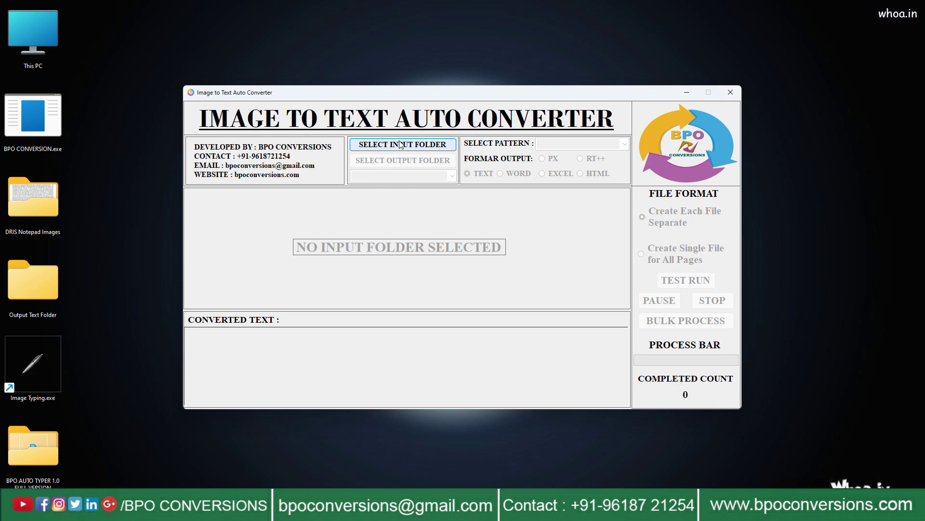
pyautogui.click(416, 147)
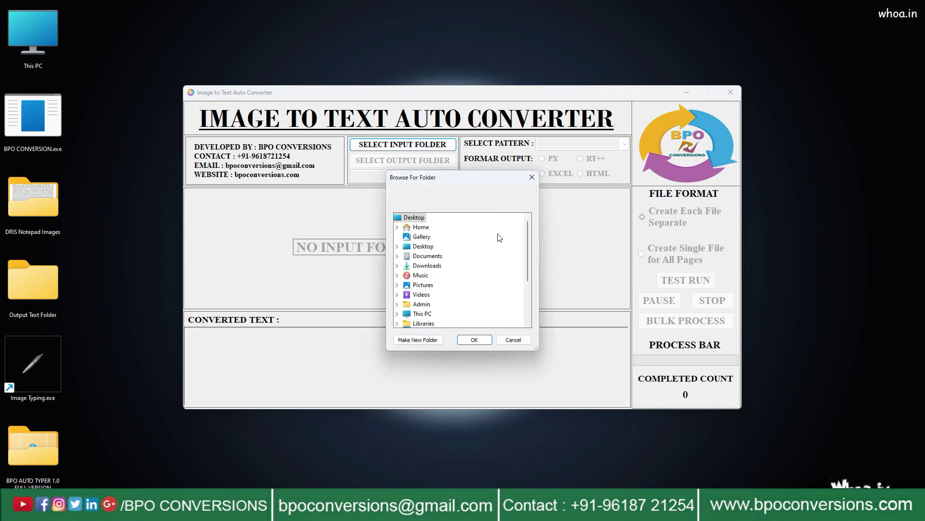
pyautogui.doubleClick(422, 246)
pyautogui.click(450, 265)
pyautogui.click(470, 340)
# Set Output Text Folder as destination and choose the DRIS conversion pattern.
pyautogui.click(403, 160)
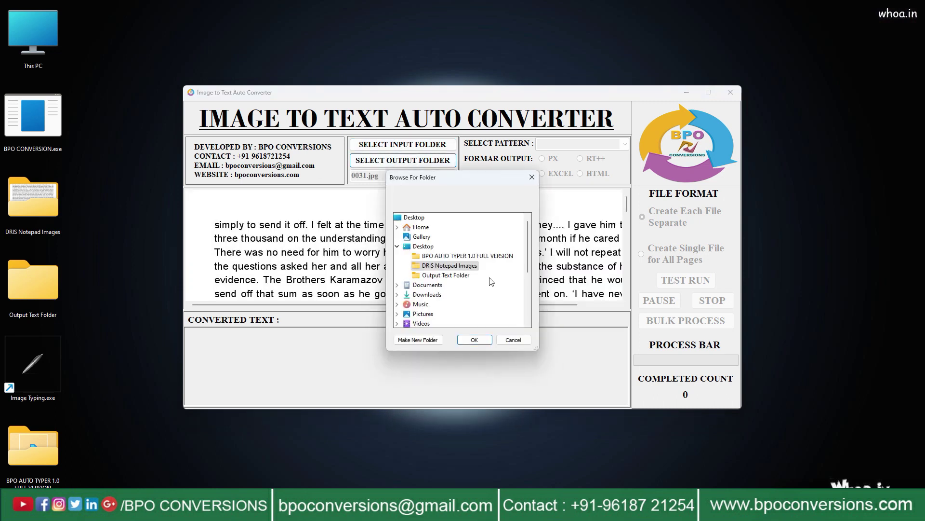
pyautogui.click(459, 274)
pyautogui.click(473, 340)
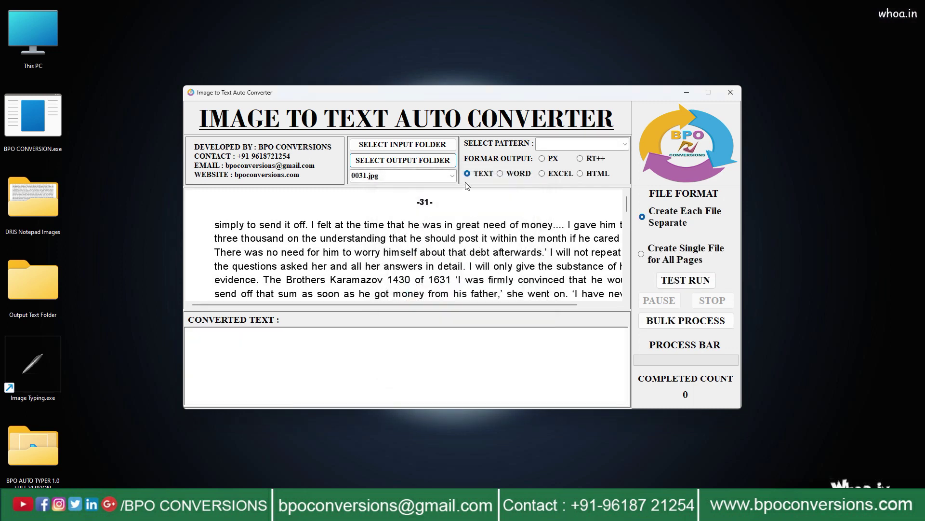
pyautogui.click(449, 179)
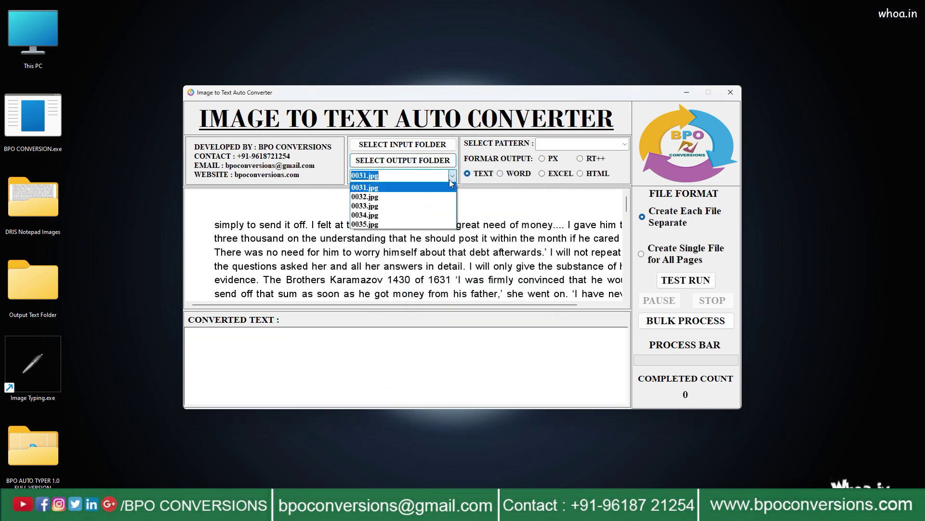
pyautogui.click(624, 146)
pyautogui.click(557, 152)
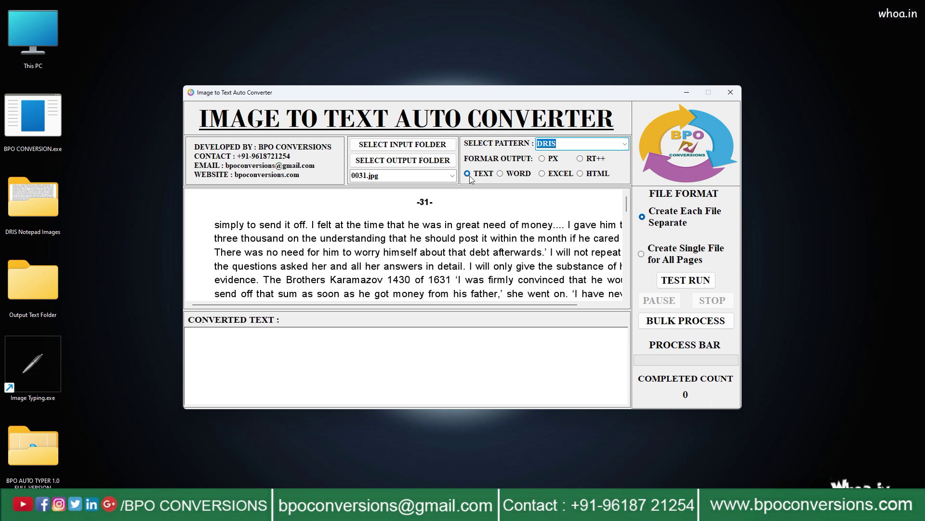
# Run a trial conversion of page 31, then stop it.
pyautogui.click(686, 282)
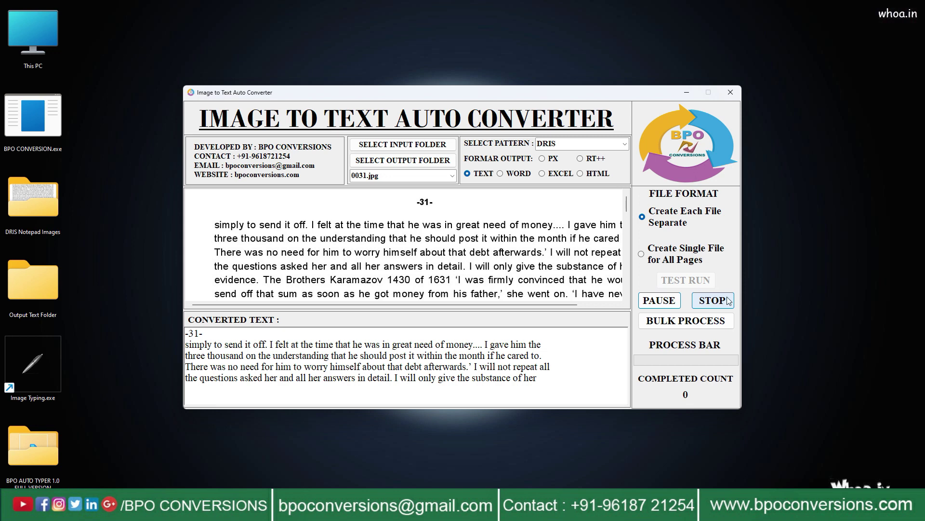
pyautogui.click(711, 300)
# Bulk-convert all five pages 0031–0035 and acknowledge the Process Completed message.
pyautogui.click(710, 322)
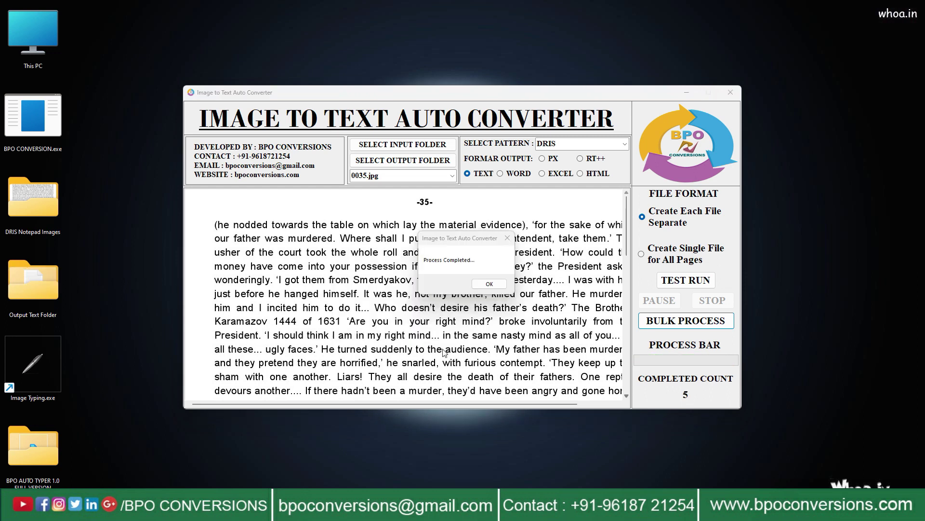
pyautogui.click(490, 285)
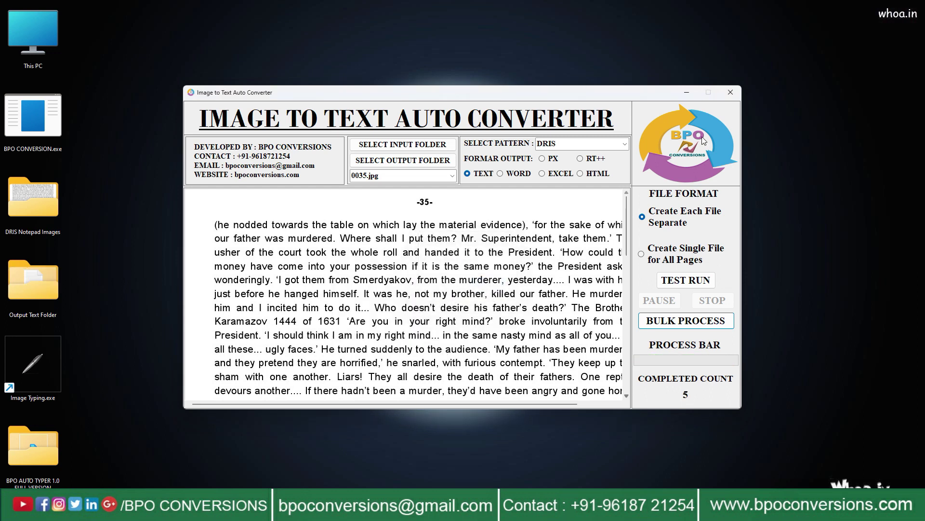
# Close the converter and view converted 0031.txt from Output Text Folder in Notepad.
pyautogui.click(730, 92)
pyautogui.rightClick(37, 289)
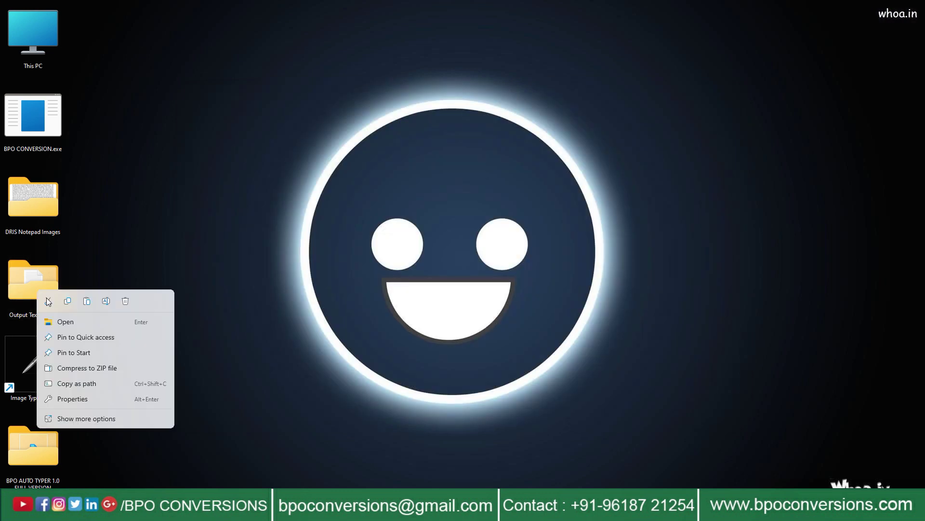
pyautogui.click(72, 320)
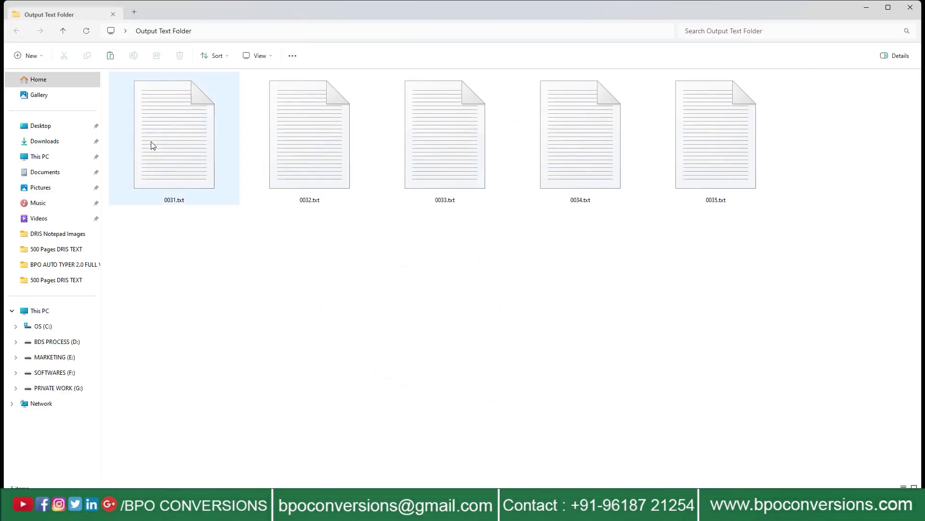
pyautogui.rightClick(179, 179)
pyautogui.moveTo(187, 189)
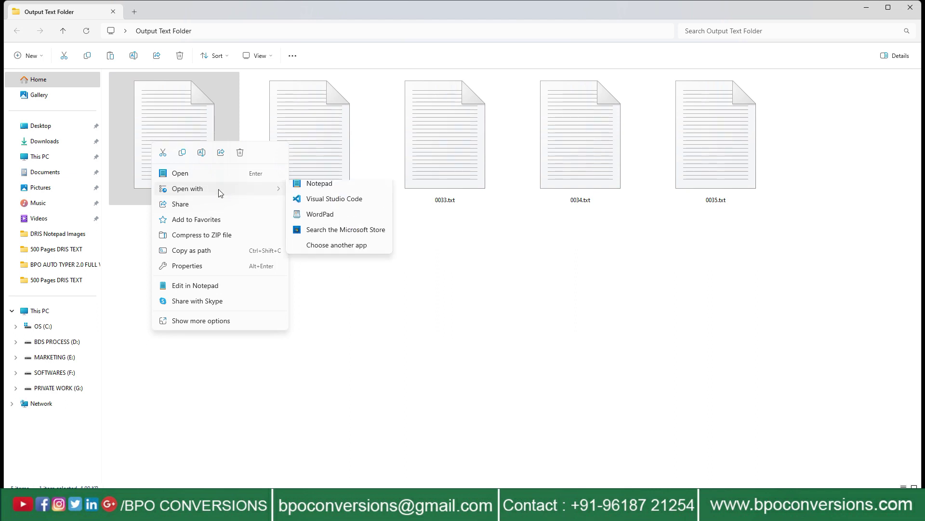
pyautogui.click(319, 190)
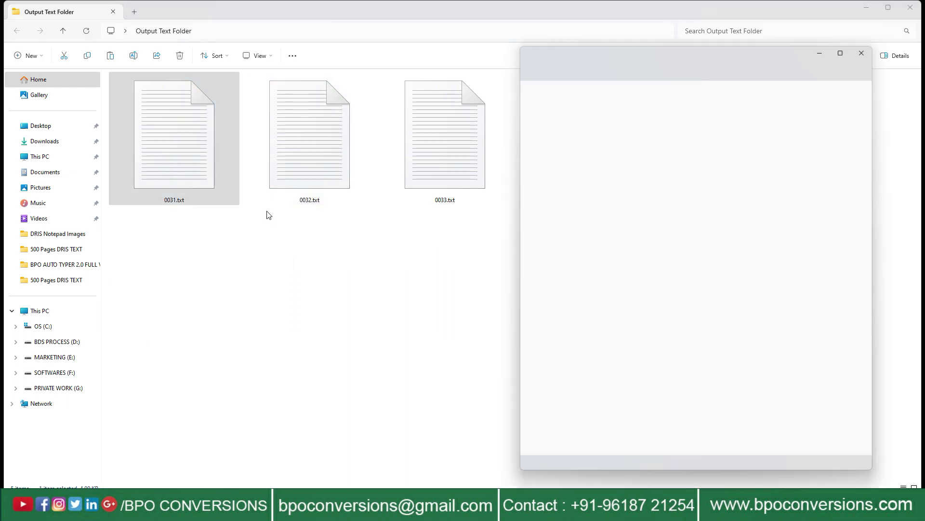
pyautogui.click(909, 10)
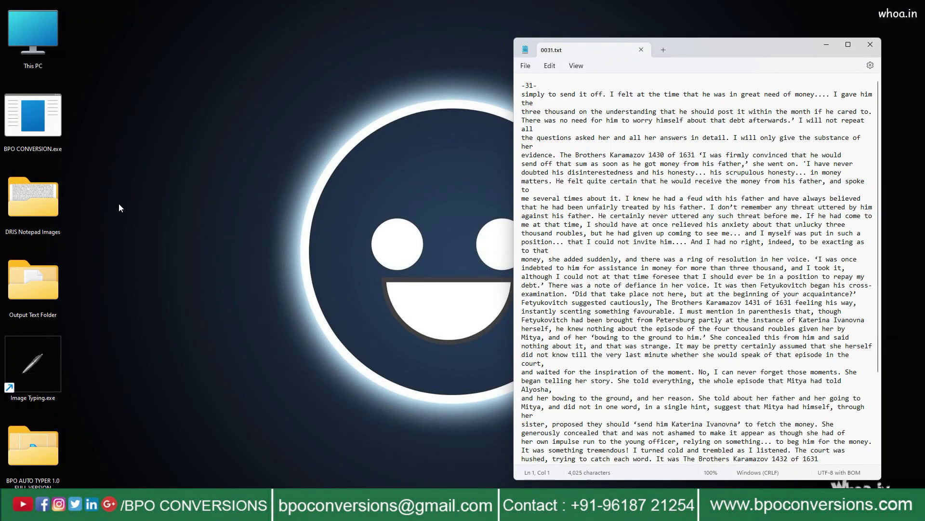
# Compare 0031.txt against scanned image 0031.jpg, then close both.
pyautogui.rightClick(51, 205)
pyautogui.click(80, 238)
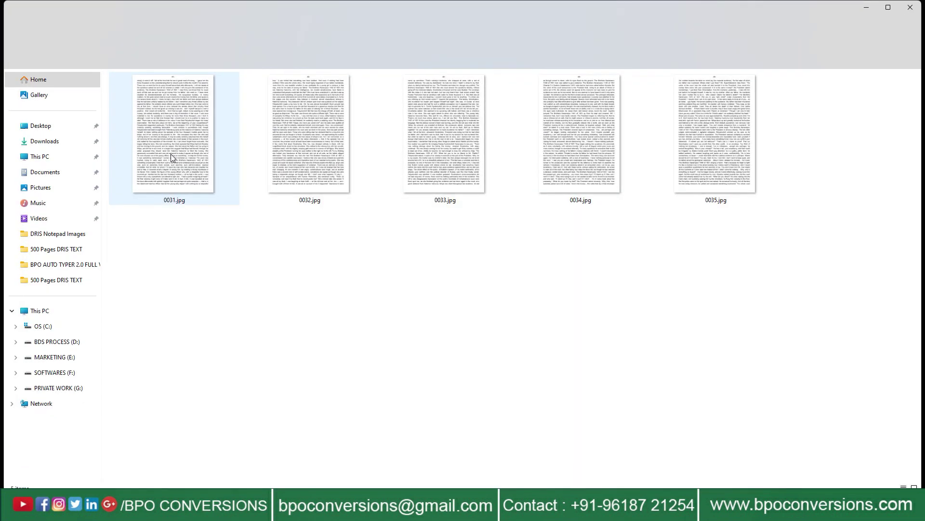
pyautogui.click(181, 174)
pyautogui.rightClick(174, 157)
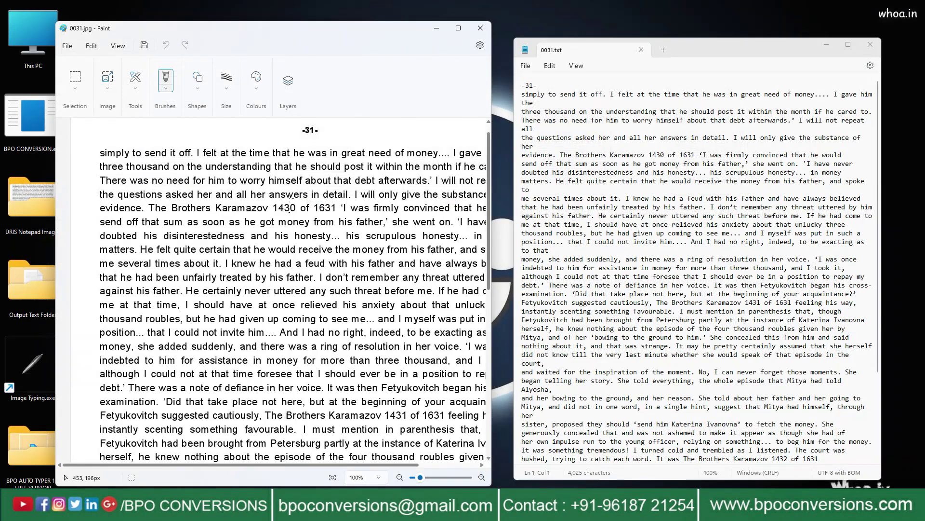
pyautogui.scroll(-5, 288, 207)
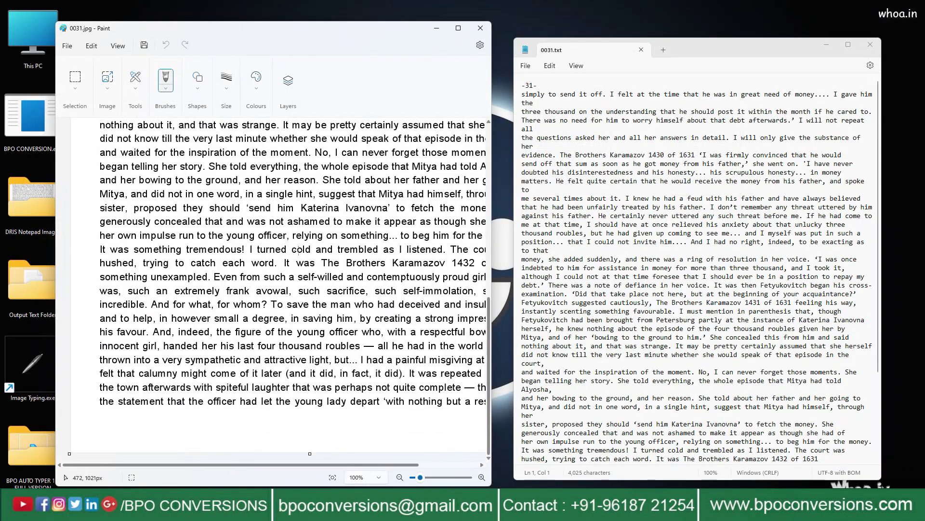
pyautogui.scroll(5, 288, 207)
pyautogui.scroll(-1, 731, 272)
pyautogui.scroll(-3, 727, 269)
pyautogui.scroll(4, 716, 265)
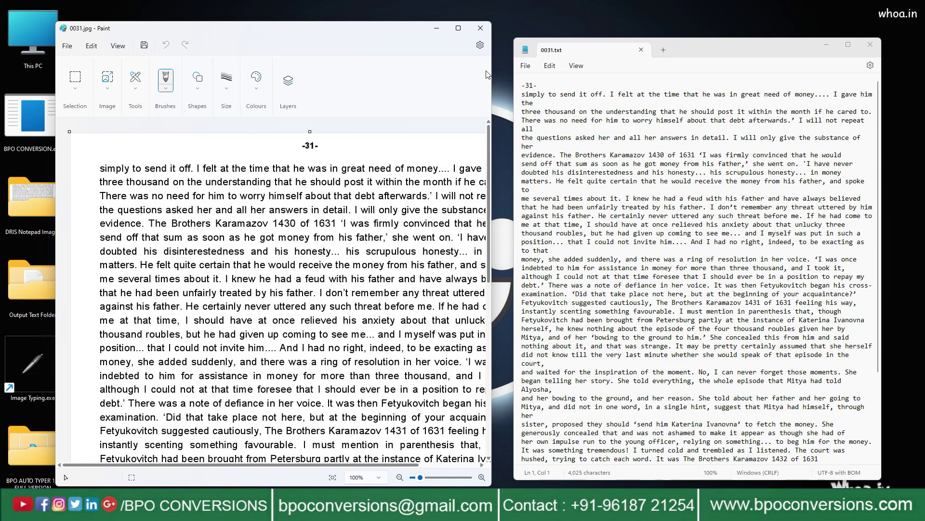
pyautogui.click(480, 28)
pyautogui.hotkey('alt', 'F4')
# Launch the auto typer from the BPO AUTO TYPER folder and park its panel on the right.
pyautogui.rightClick(41, 458)
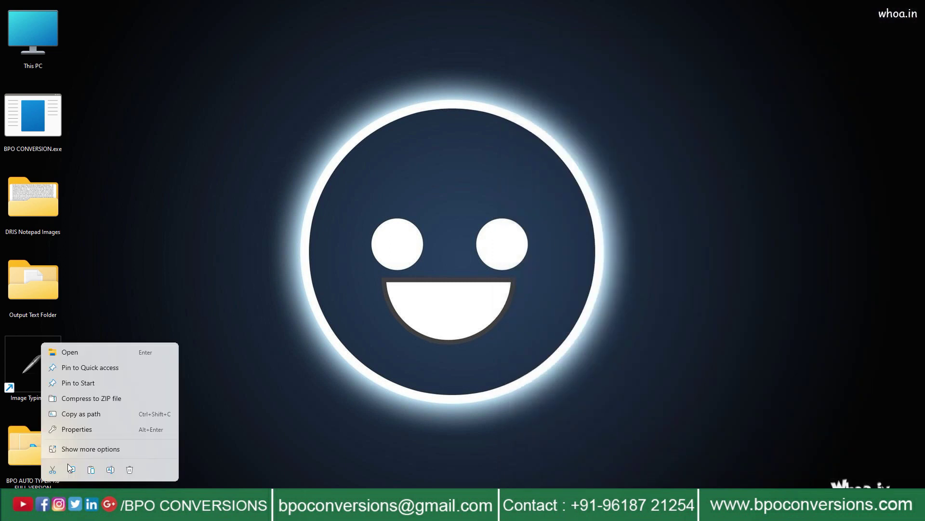
pyautogui.click(86, 350)
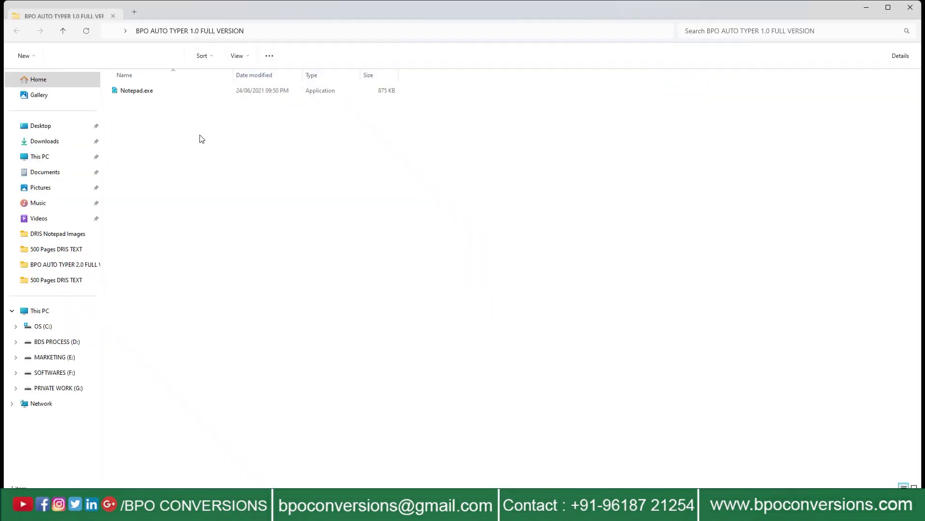
pyautogui.click(155, 91)
pyautogui.rightClick(159, 96)
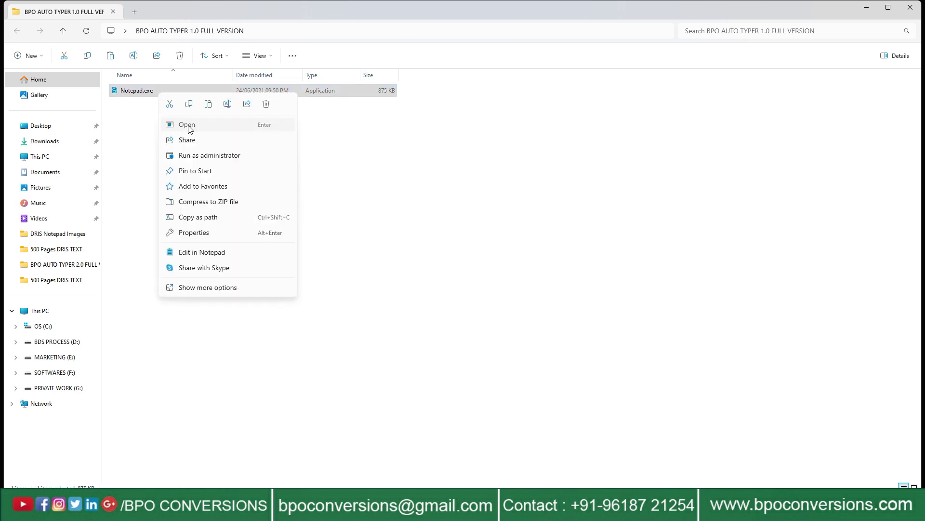
pyautogui.click(187, 125)
pyautogui.click(910, 7)
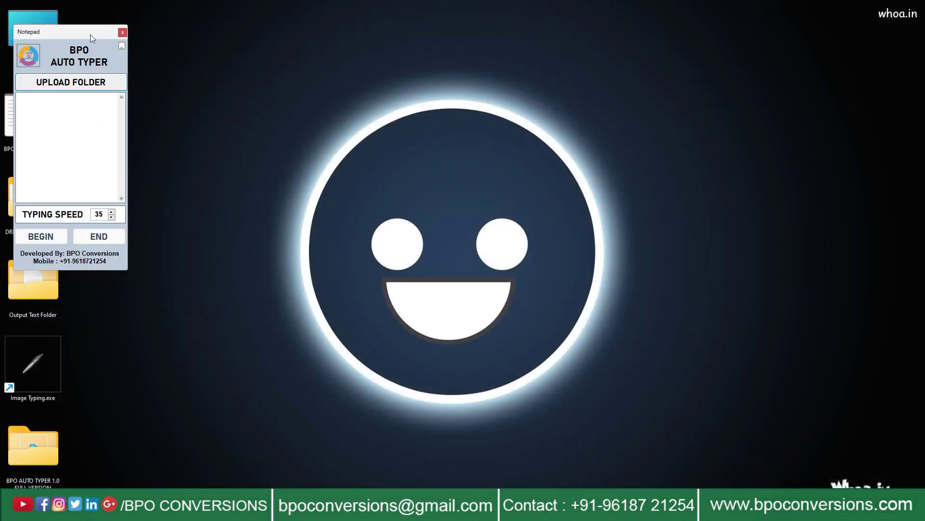
pyautogui.moveTo(88, 34); pyautogui.dragTo(785, 120)
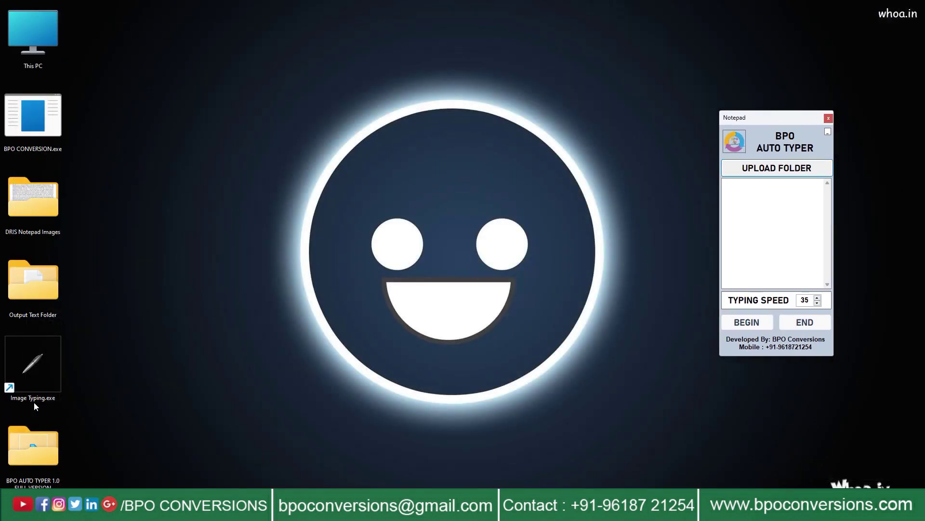
# Launch Image Typing, maximize the Add Data-DRIS window and place the typer panel beside it.
pyautogui.rightClick(22, 380)
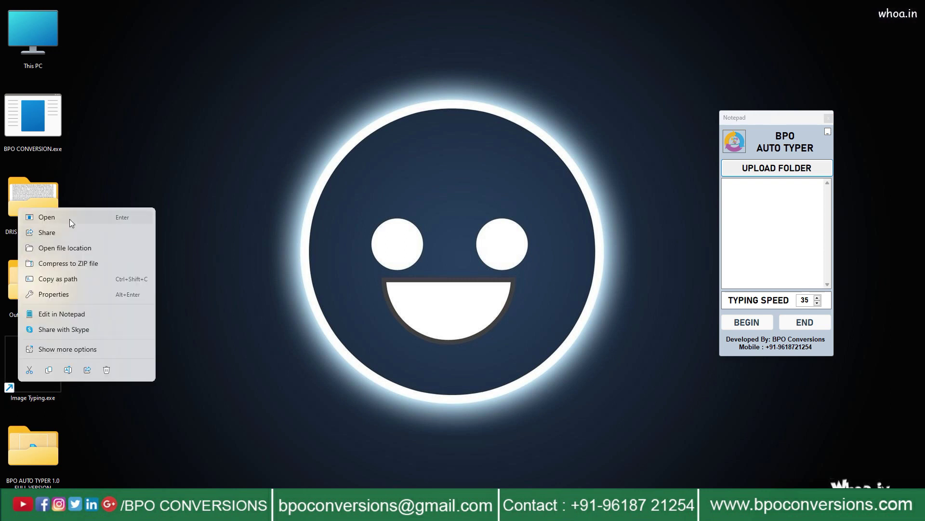
pyautogui.click(69, 218)
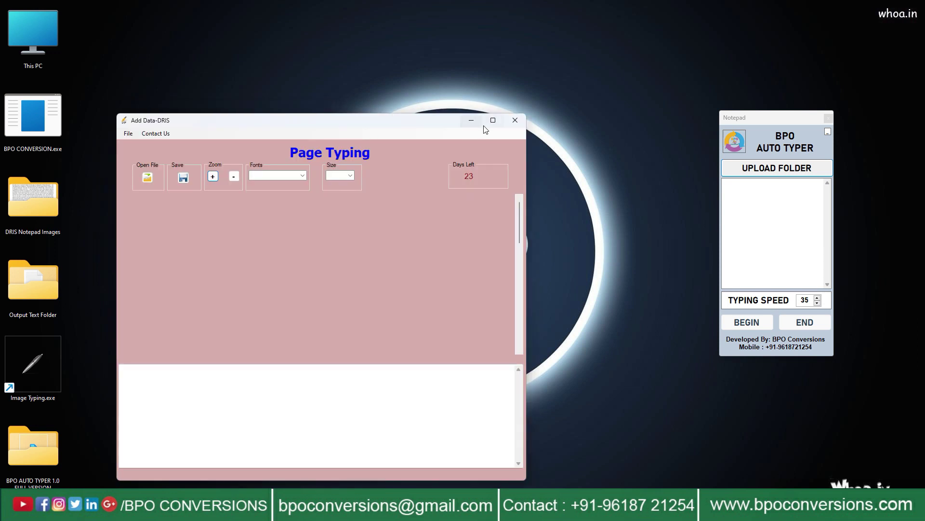
pyautogui.click(493, 120)
pyautogui.moveTo(770, 121); pyautogui.dragTo(547, 122)
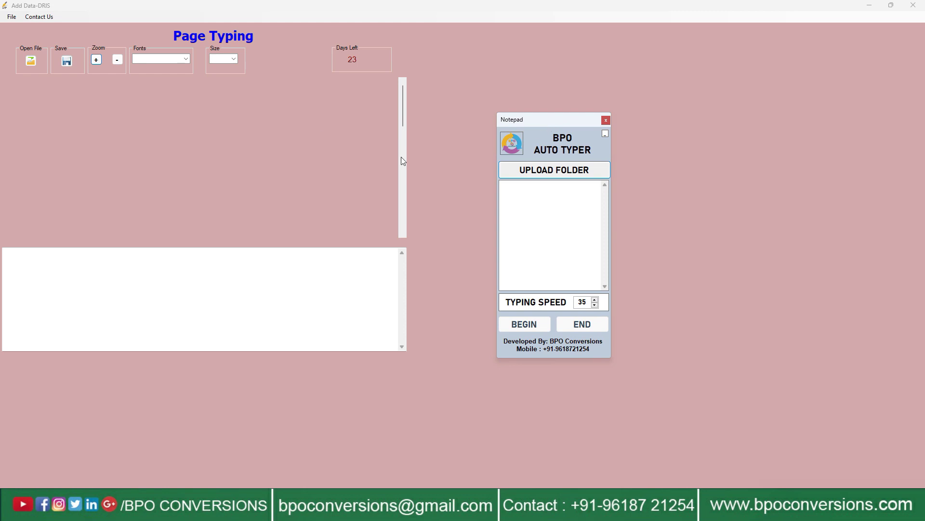
# Load scanned page 0031.jpg into the Add Data-DRIS viewer.
pyautogui.click(29, 62)
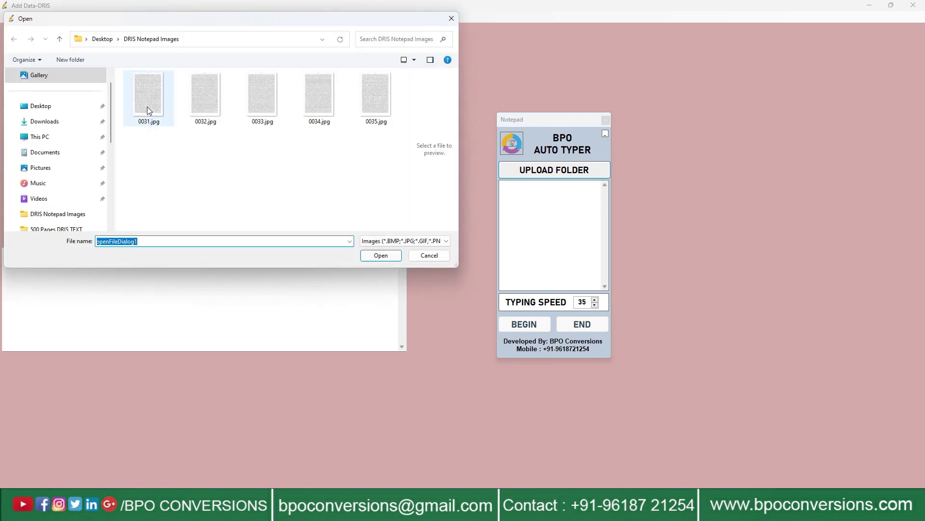
pyautogui.click(148, 108)
pyautogui.click(374, 256)
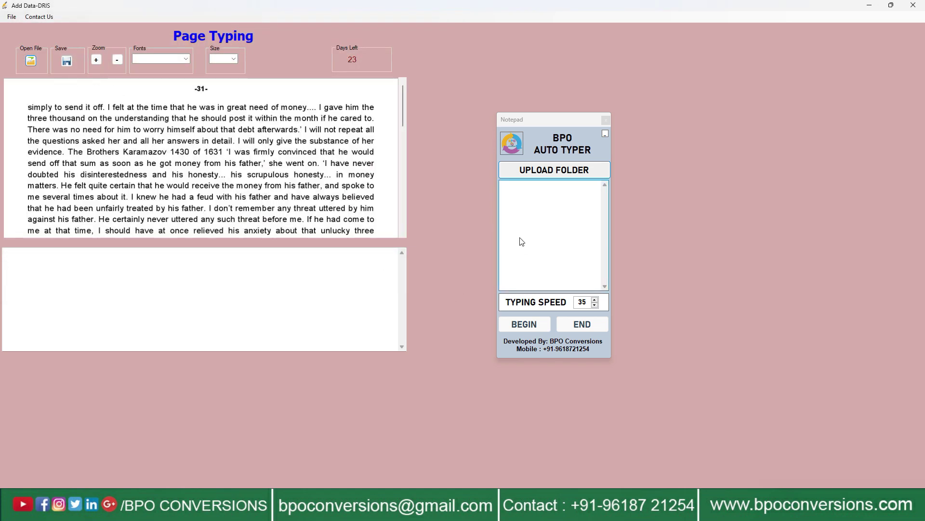
# Upload Output Text Folder texts 0031–0035 to the typer and set font Times New Roman.
pyautogui.click(551, 170)
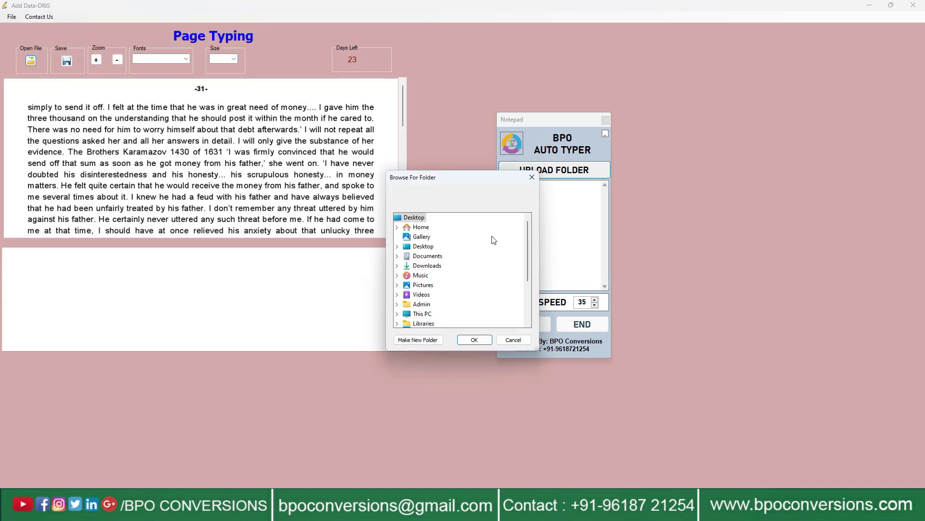
pyautogui.doubleClick(434, 246)
pyautogui.click(445, 274)
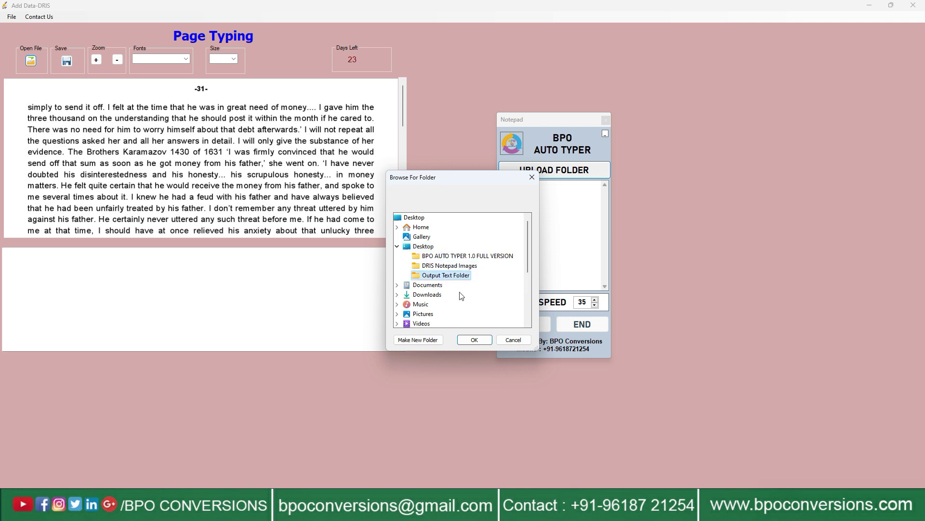
pyautogui.click(475, 340)
pyautogui.scroll(-5, 298, 181)
pyautogui.scroll(-3, 298, 180)
pyautogui.scroll(5, 298, 180)
pyautogui.scroll(3, 298, 177)
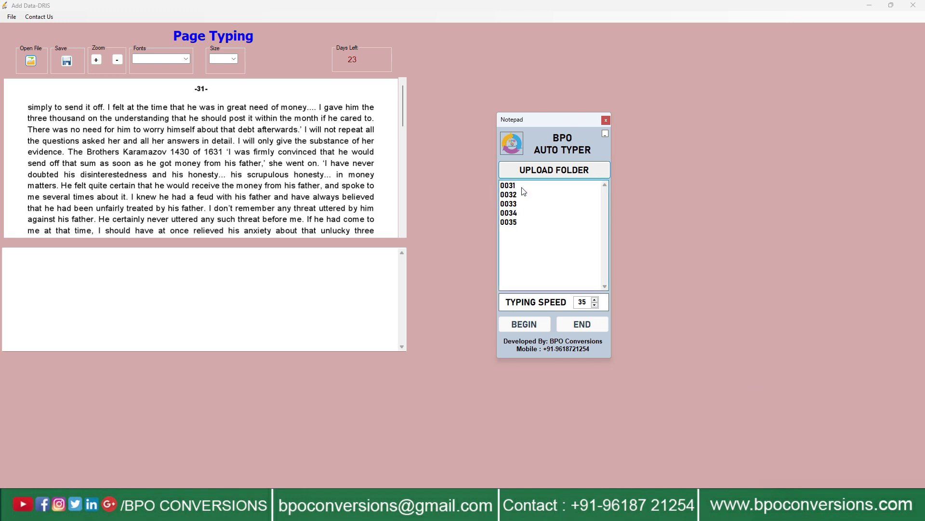
pyautogui.click(186, 59)
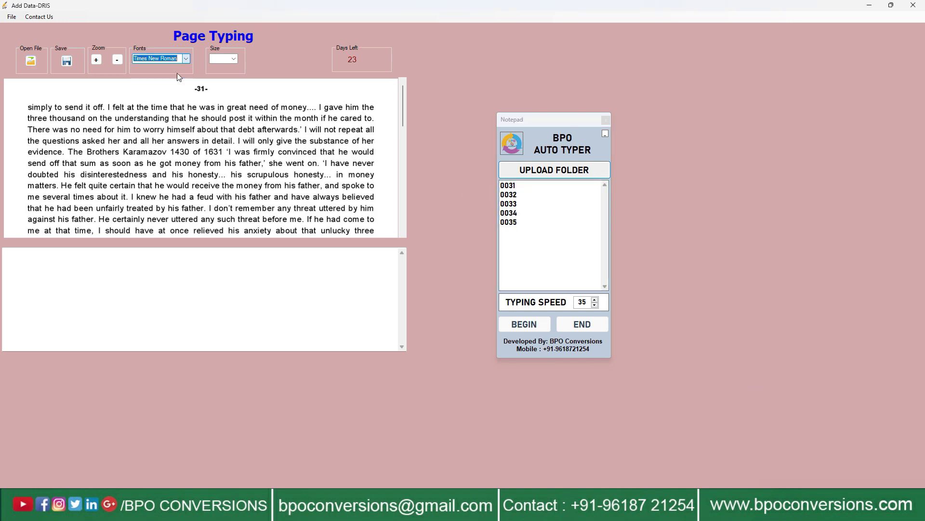
# Select file 0031, begin auto-typing and focus the typing box.
pyautogui.click(535, 187)
pyautogui.click(537, 321)
pyautogui.click(295, 291)
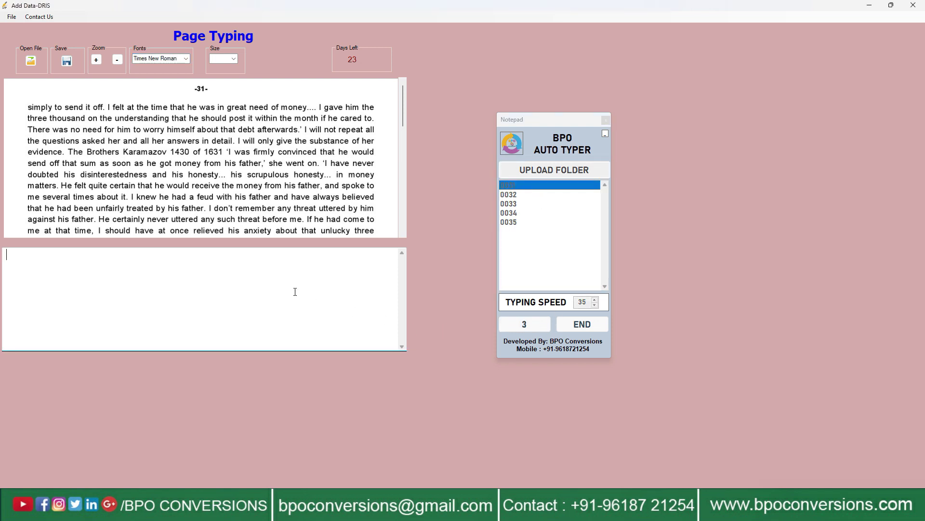